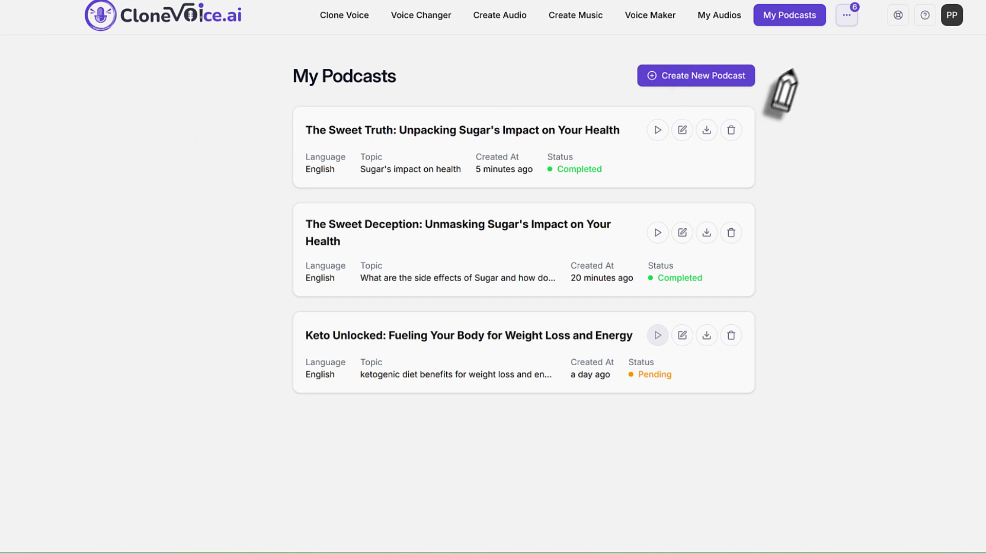
From the My Podcasts list, start a new podcast to open the blank Create Podcast form.
{"action": "mouse_move", "coordinate": [762, 47]}
{"action": "left_mouse_down"}
{"action": "mouse_move", "coordinate": [759, 4]}
{"action": "mouse_move", "coordinate": [801, 14]}
{"action": "mouse_move", "coordinate": [763, 44]}
{"action": "mouse_move", "coordinate": [825, 132]}
{"action": "left_mouse_up"}
{"action": "left_click_drag", "start_coordinate": [793, 51], "coordinate": [777, 72]}
{"action": "left_click_drag", "start_coordinate": [793, 52], "coordinate": [811, 66]}
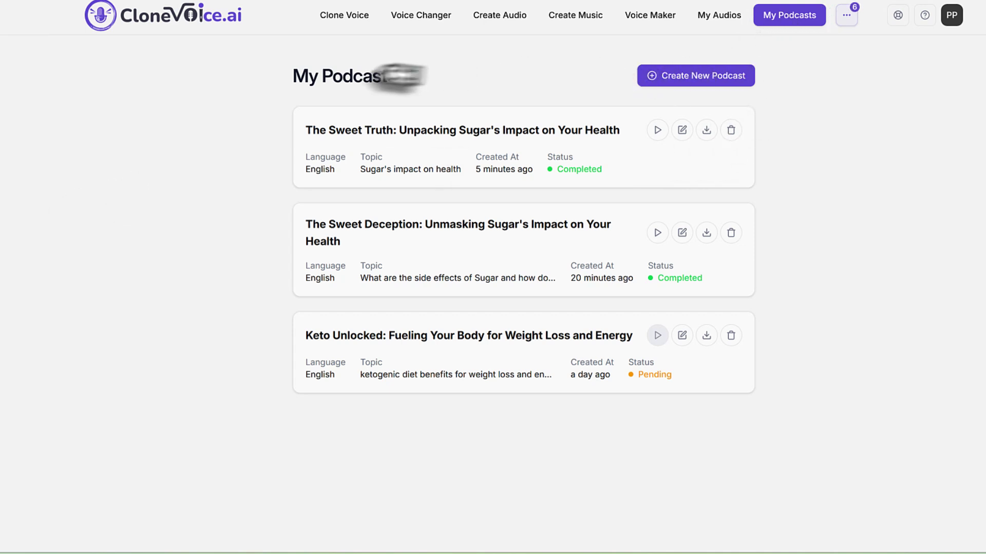
{"action": "mouse_move", "coordinate": [308, 87]}
{"action": "left_mouse_down"}
{"action": "mouse_move", "coordinate": [259, 71]}
{"action": "mouse_move", "coordinate": [359, 93]}
{"action": "left_mouse_up"}
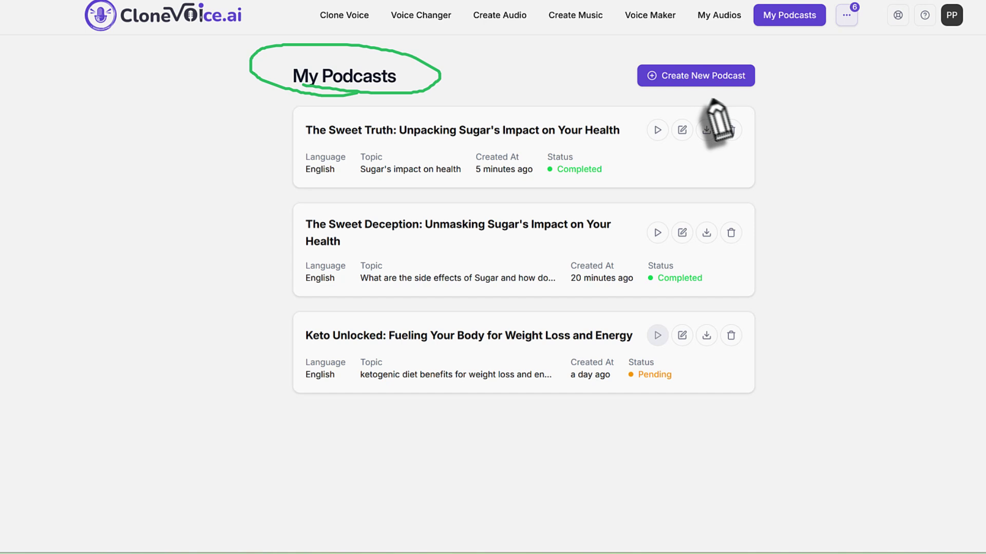
{"action": "mouse_move", "coordinate": [698, 98]}
{"action": "left_mouse_down"}
{"action": "mouse_move", "coordinate": [600, 73]}
{"action": "mouse_move", "coordinate": [778, 55]}
{"action": "mouse_move", "coordinate": [652, 94]}
{"action": "left_mouse_up"}
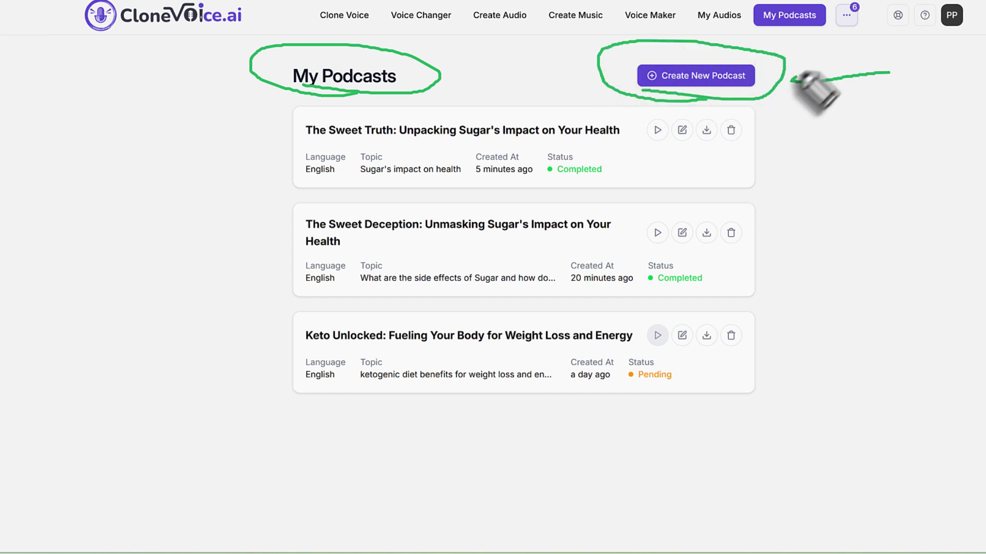
{"action": "mouse_move", "coordinate": [812, 64]}
{"action": "left_mouse_down"}
{"action": "mouse_move", "coordinate": [813, 103]}
{"action": "mouse_move", "coordinate": [888, 73]}
{"action": "left_mouse_up"}
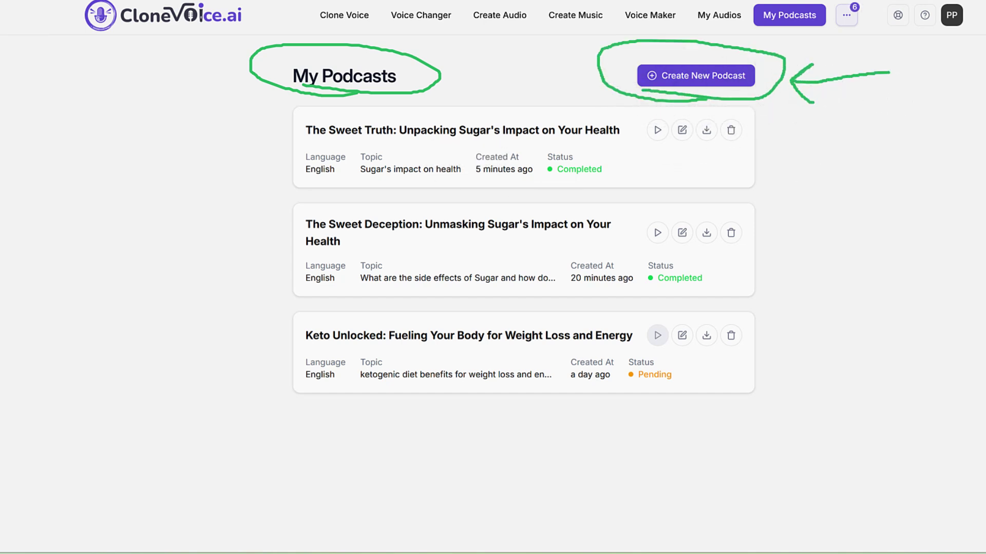
{"action": "left_click", "coordinate": [651, 76]}
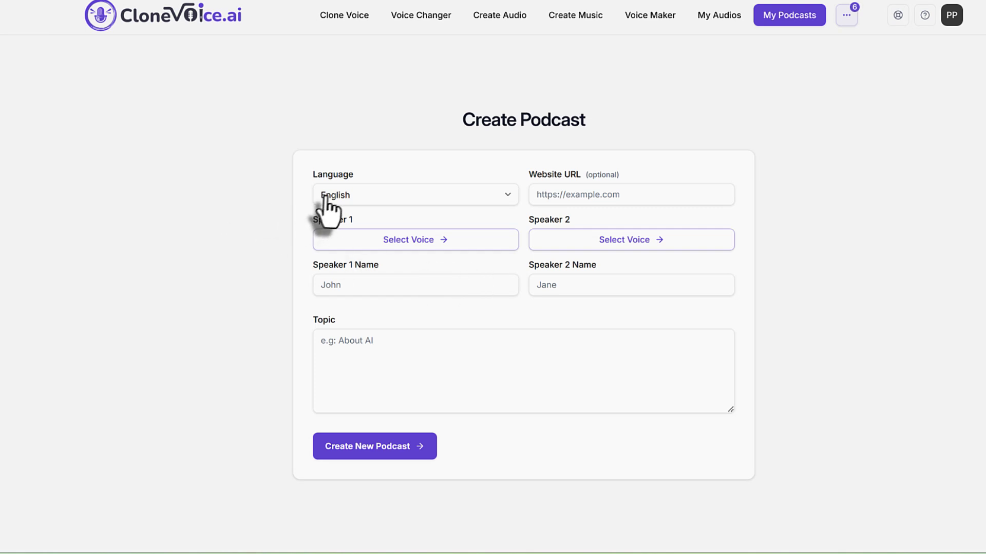
{"action": "left_click", "coordinate": [356, 196]}
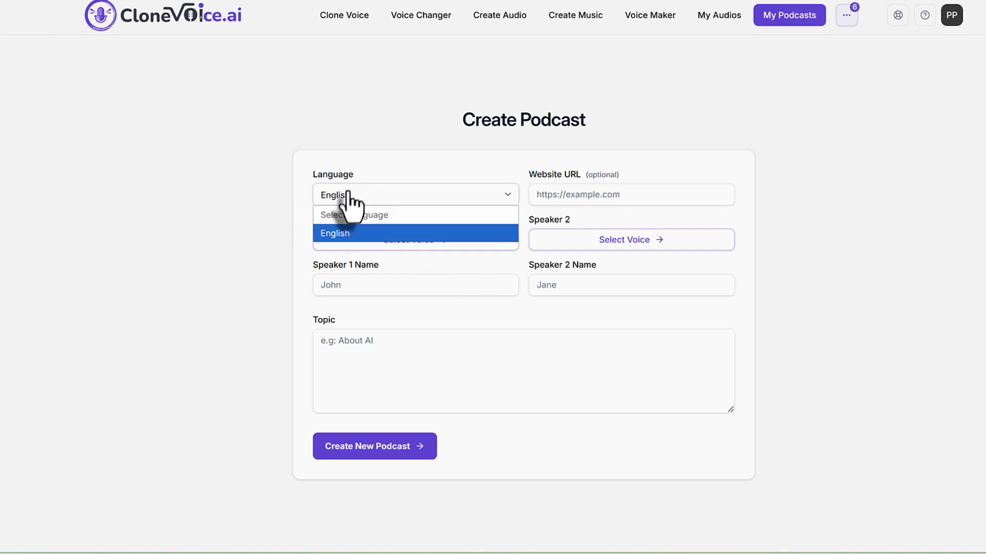
{"action": "left_click", "coordinate": [344, 234]}
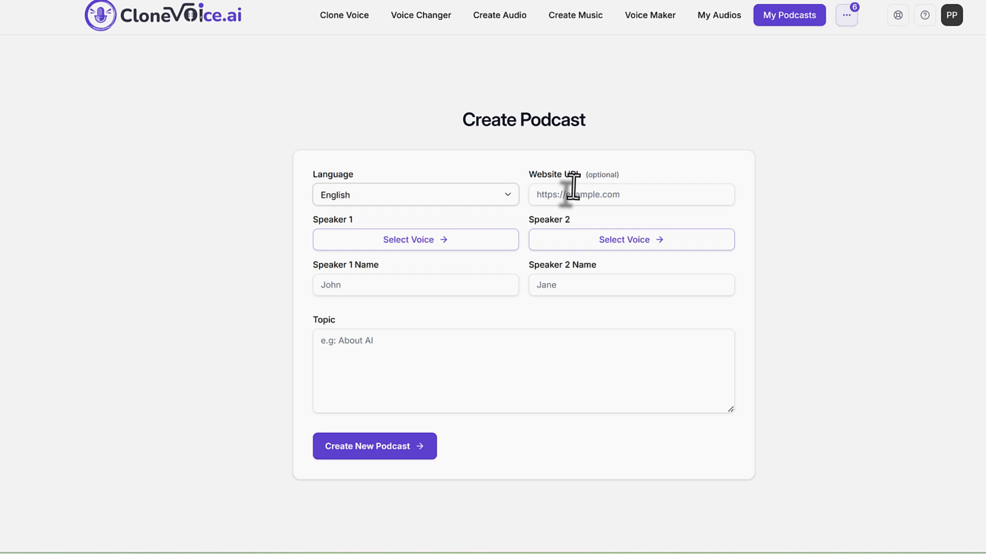
{"action": "left_click_drag", "start_coordinate": [529, 177], "coordinate": [608, 177]}
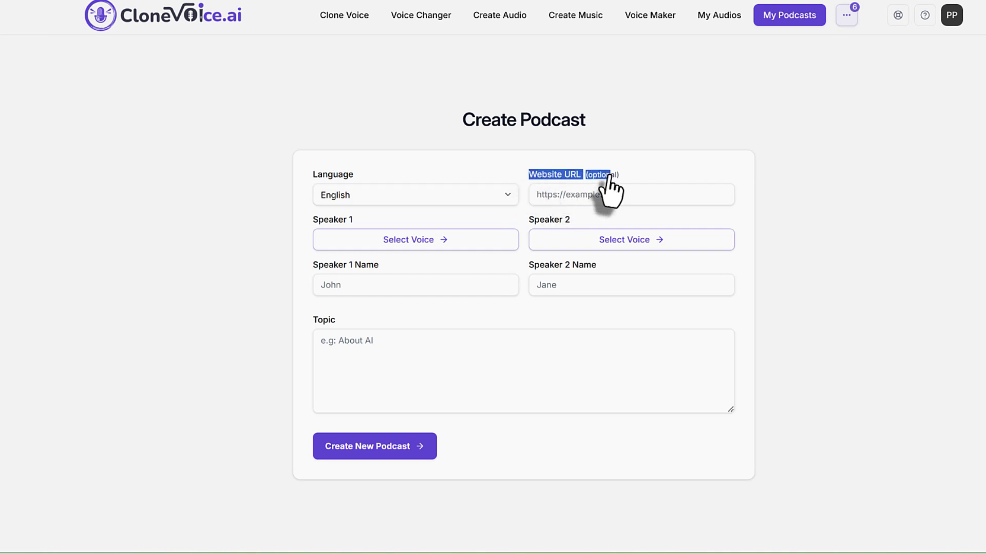
{"action": "left_click", "coordinate": [622, 196]}
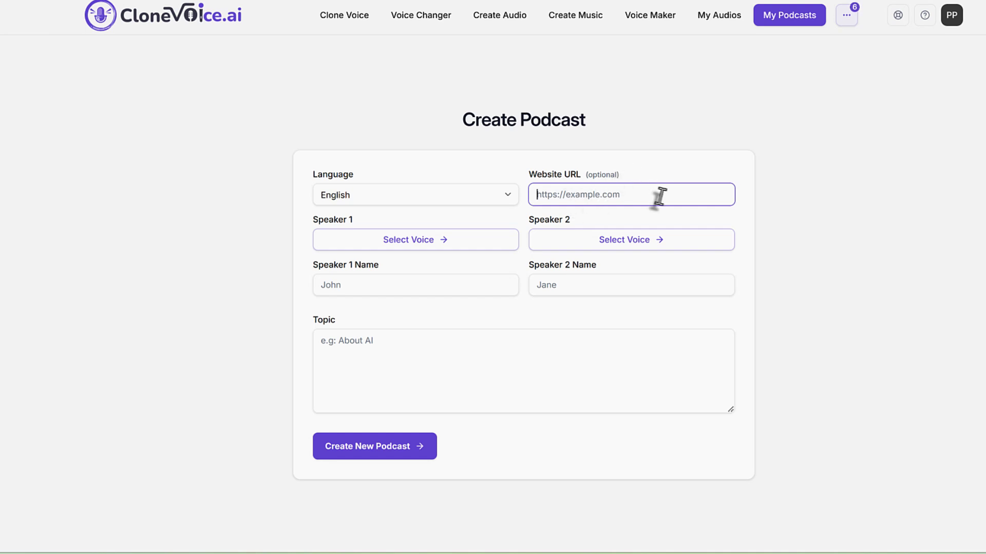
{"action": "left_click", "coordinate": [637, 345]}
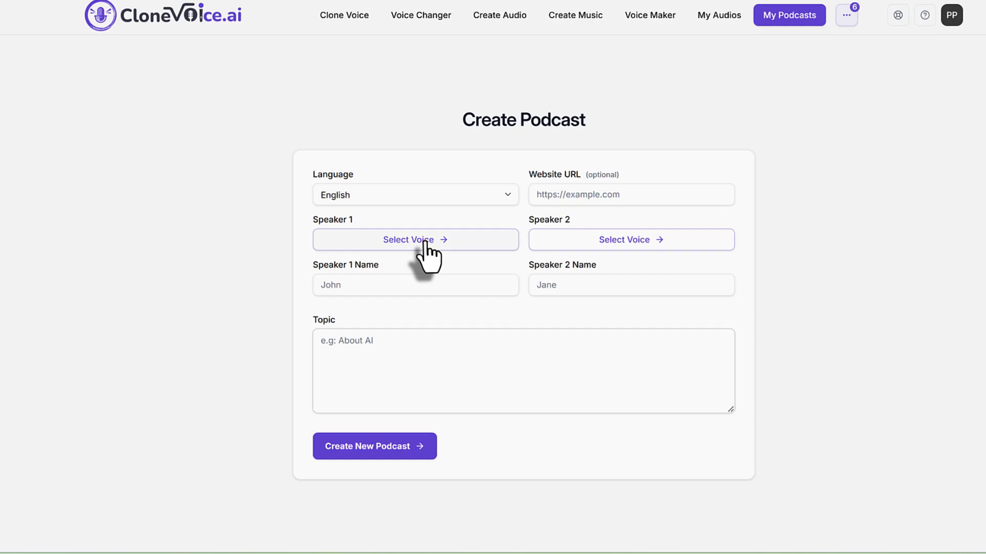
Set Speaker 1's voice to the cloned Paul Excited voice.
{"action": "left_click", "coordinate": [405, 248]}
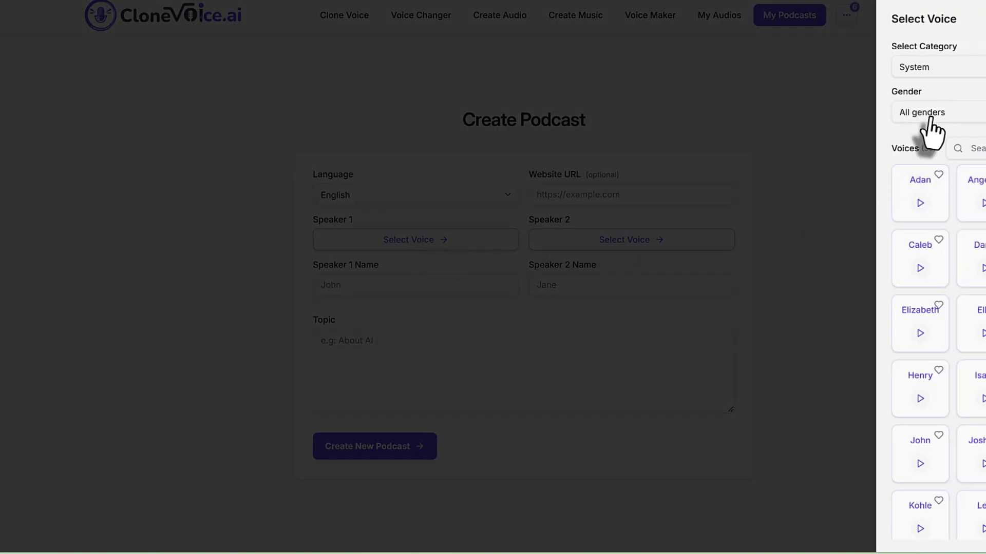
{"action": "left_click", "coordinate": [926, 115]}
{"action": "left_click", "coordinate": [945, 66]}
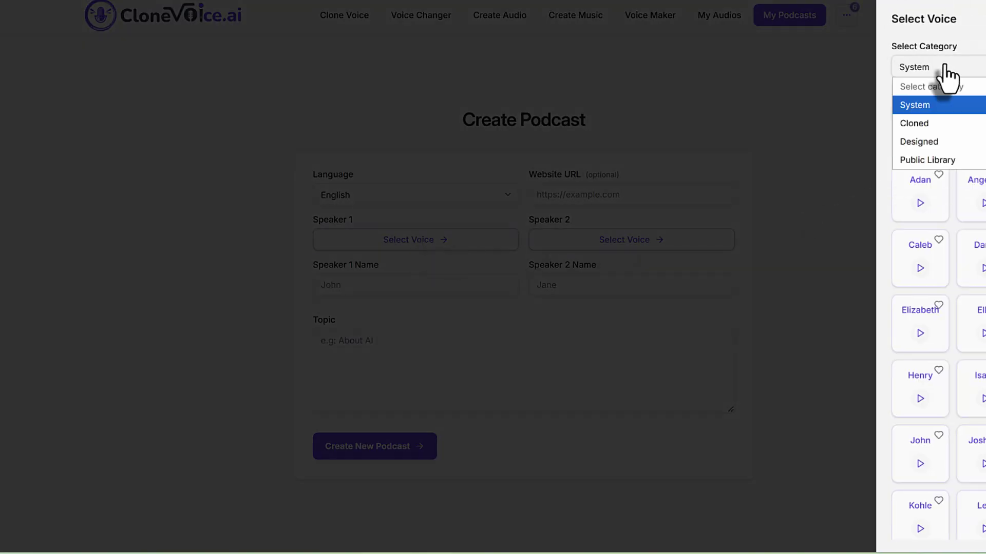
{"action": "left_click", "coordinate": [929, 123]}
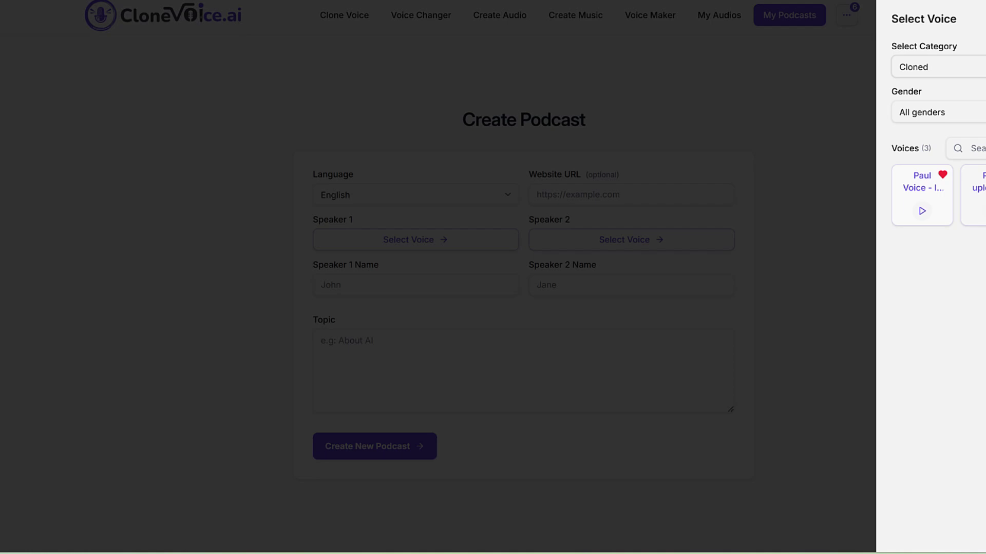
{"action": "left_click", "coordinate": [930, 203]}
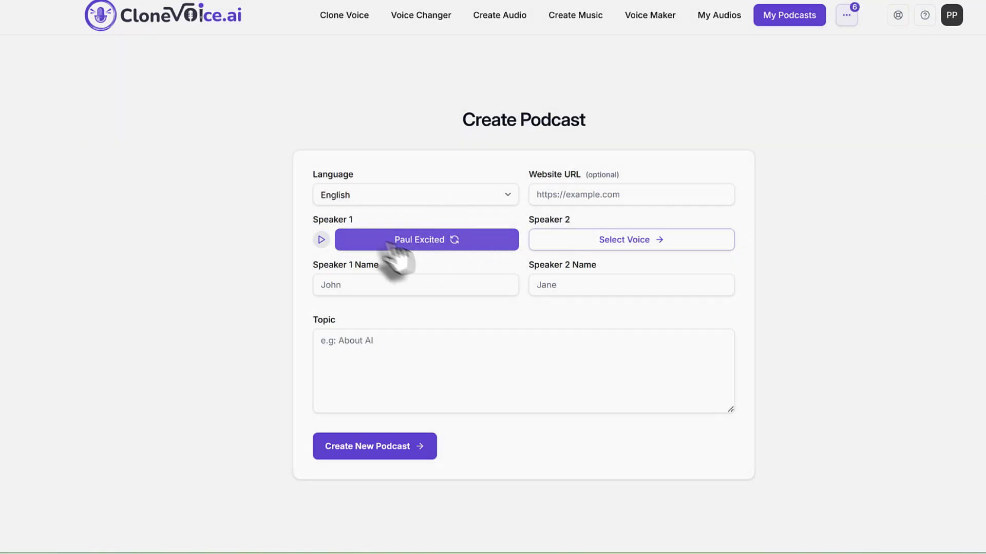
Set Speaker 2's voice to the designed assertive British news reporter voice.
{"action": "left_click", "coordinate": [633, 247]}
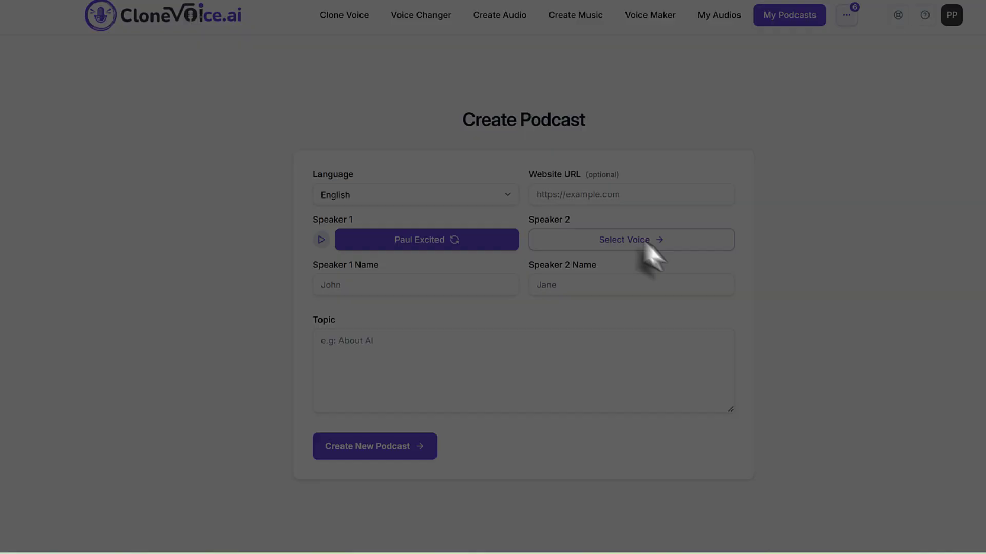
{"action": "left_click", "coordinate": [933, 68]}
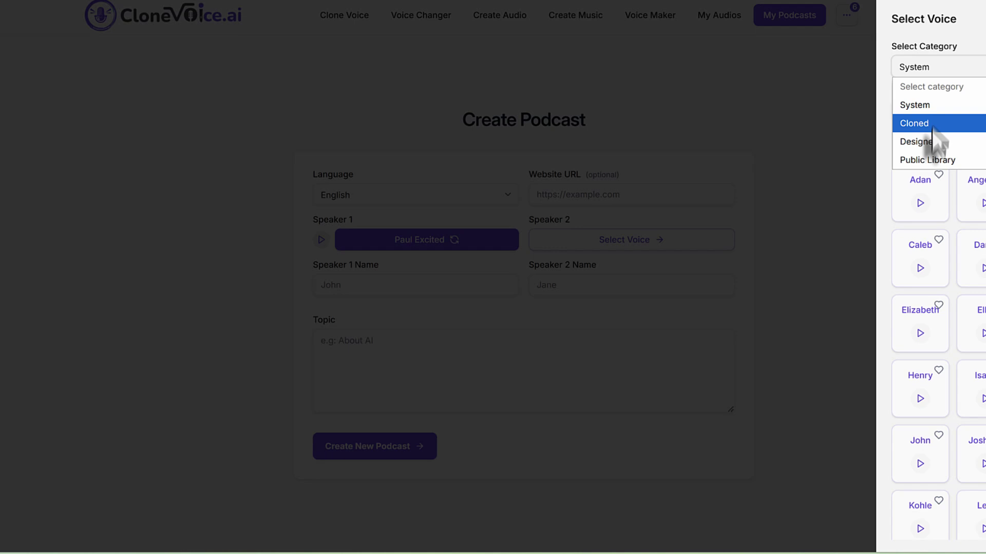
{"action": "left_click", "coordinate": [928, 143]}
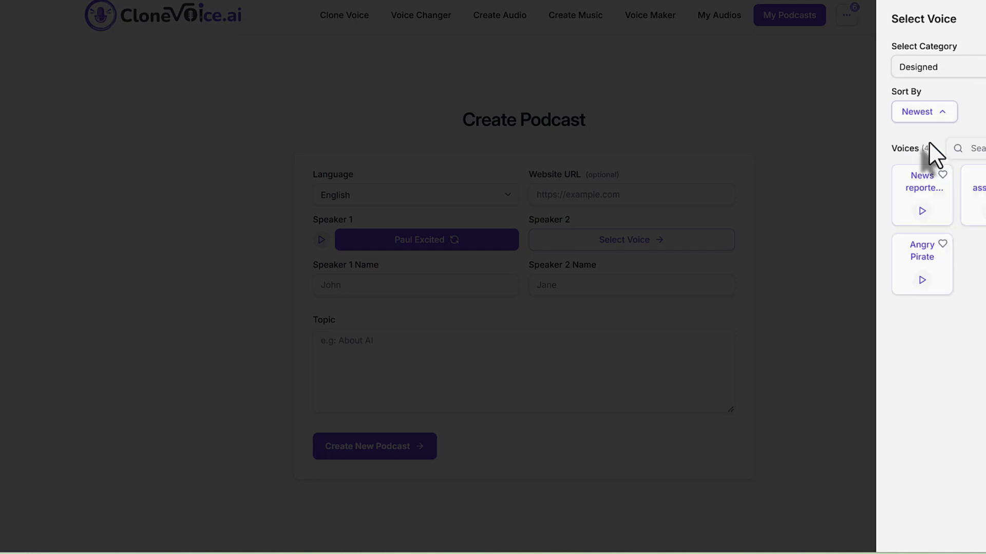
{"action": "left_click", "coordinate": [929, 197]}
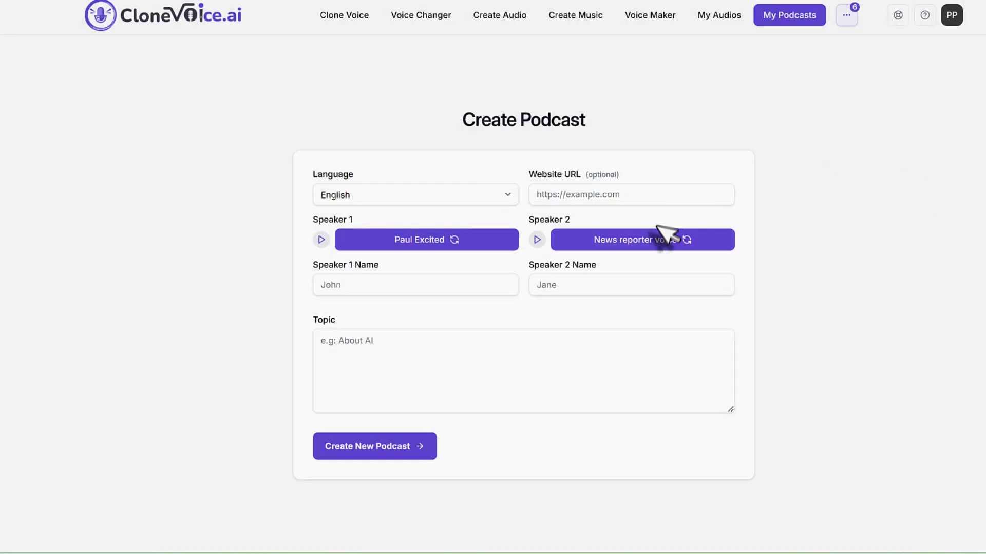
{"action": "left_click", "coordinate": [657, 241]}
{"action": "left_click", "coordinate": [980, 234]}
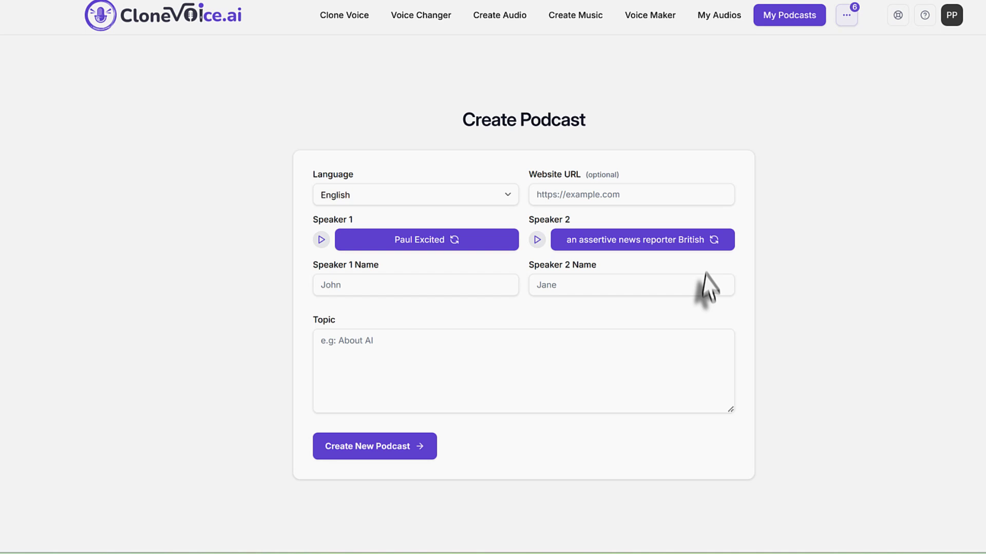
{"action": "left_click", "coordinate": [620, 334]}
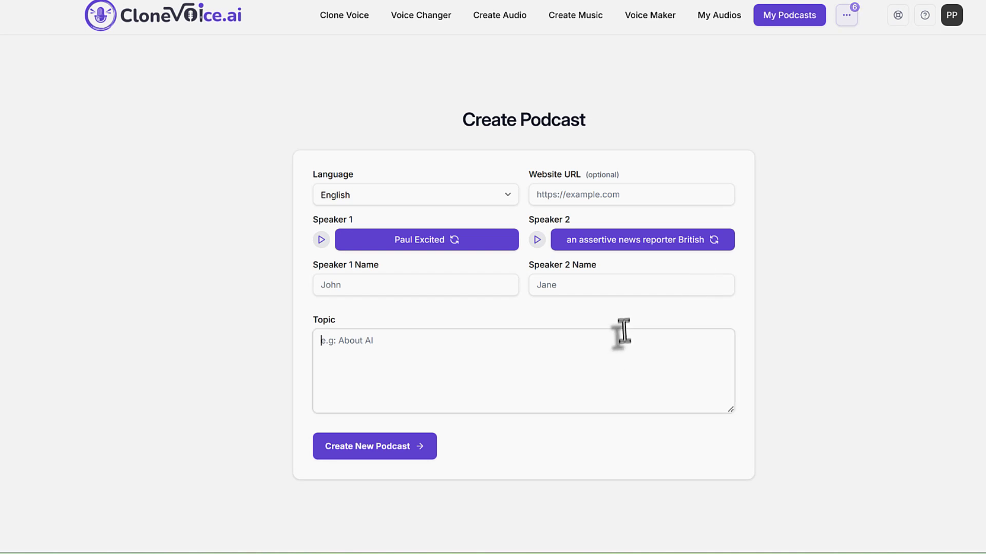
{"action": "left_click", "coordinate": [359, 284]}
{"action": "type", "text": "Paul"}
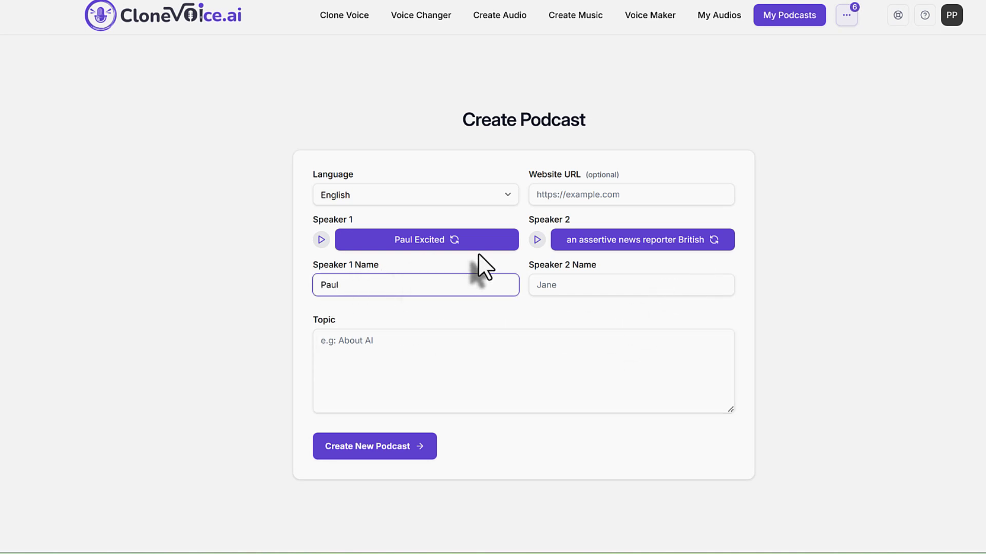
{"action": "key", "text": "Tab"}
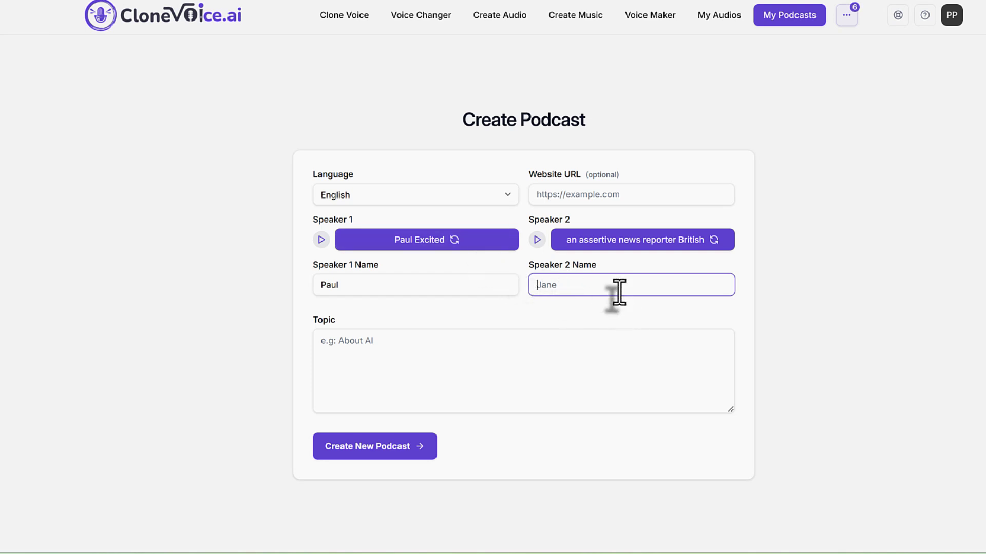
{"action": "type", "text": "James"}
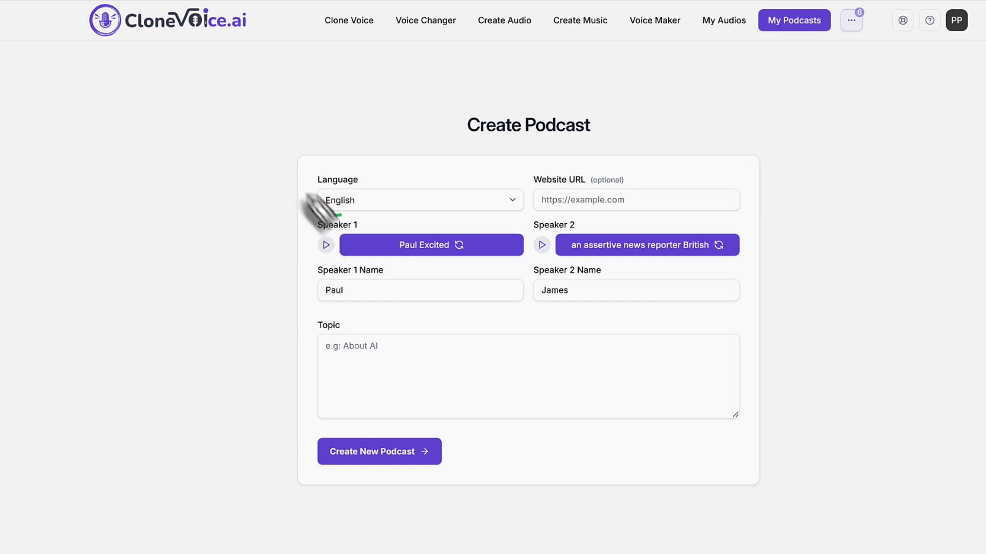
{"action": "left_click_drag", "start_coordinate": [308, 204], "coordinate": [342, 212]}
{"action": "mouse_move", "coordinate": [326, 264]}
{"action": "left_mouse_down"}
{"action": "mouse_move", "coordinate": [310, 232]}
{"action": "mouse_move", "coordinate": [348, 221]}
{"action": "mouse_move", "coordinate": [514, 236]}
{"action": "mouse_move", "coordinate": [532, 256]}
{"action": "mouse_move", "coordinate": [390, 269]}
{"action": "mouse_move", "coordinate": [301, 261]}
{"action": "left_mouse_up"}
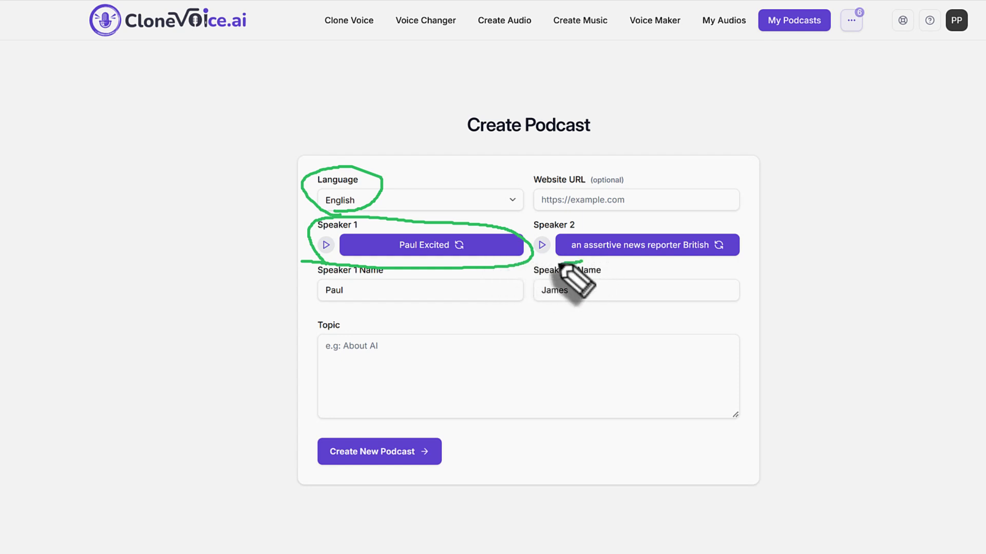
{"action": "mouse_move", "coordinate": [559, 263]}
{"action": "left_mouse_down"}
{"action": "mouse_move", "coordinate": [538, 237]}
{"action": "mouse_move", "coordinate": [760, 245]}
{"action": "mouse_move", "coordinate": [591, 259]}
{"action": "left_mouse_up"}
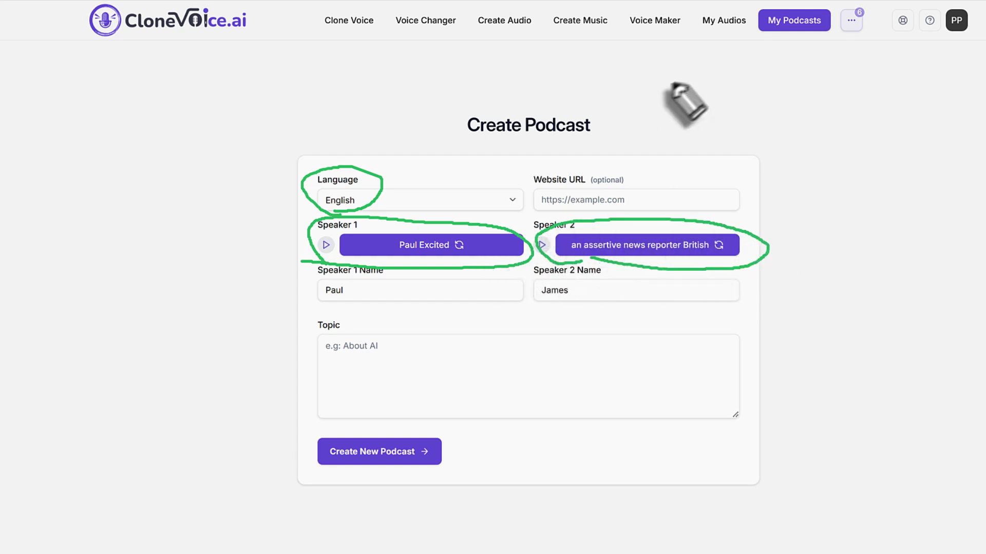
{"action": "mouse_move", "coordinate": [662, 205]}
{"action": "left_mouse_down"}
{"action": "mouse_move", "coordinate": [656, 35]}
{"action": "mouse_move", "coordinate": [666, 48]}
{"action": "left_mouse_up"}
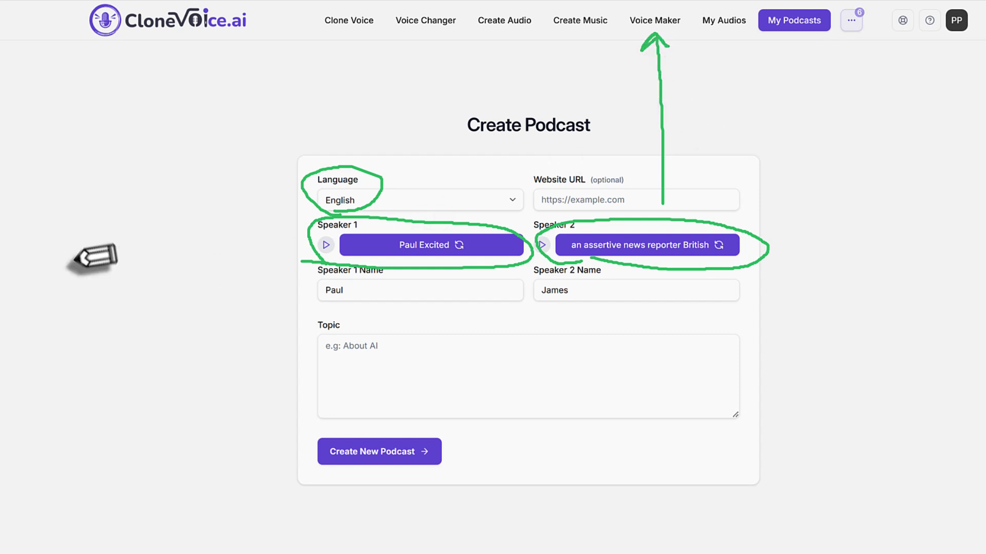
{"action": "key", "text": "Escape"}
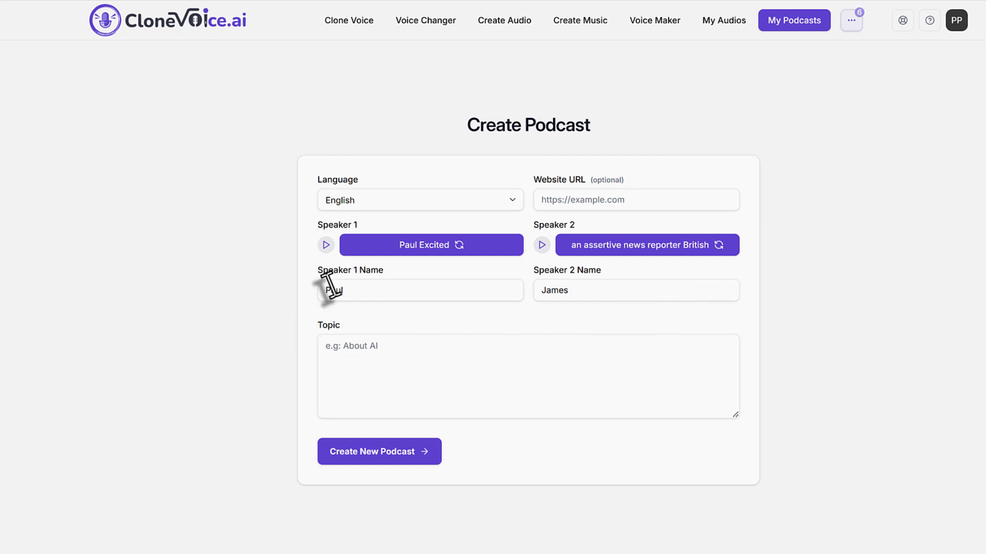
{"action": "left_click_drag", "start_coordinate": [568, 290], "coordinate": [504, 293]}
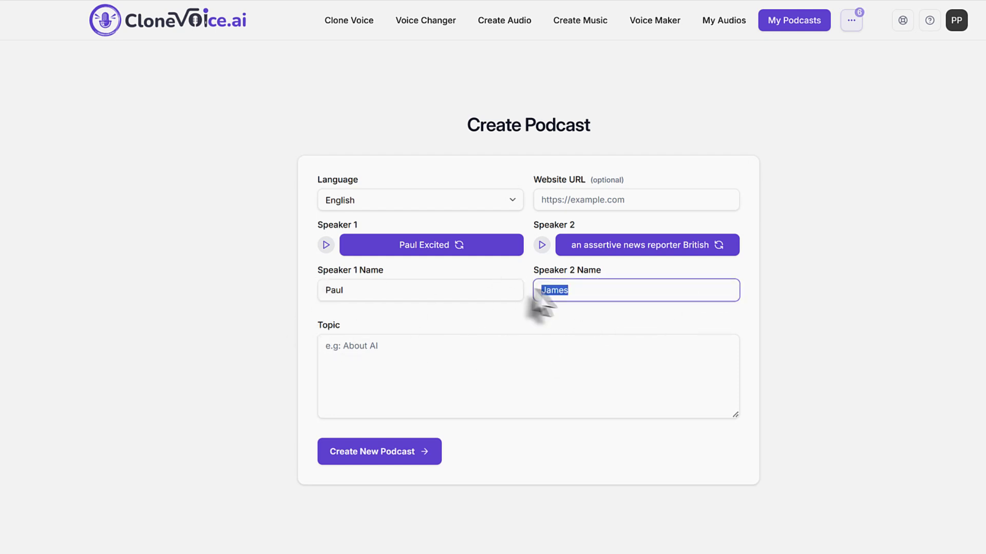
{"action": "left_click_drag", "start_coordinate": [565, 291], "coordinate": [570, 293]}
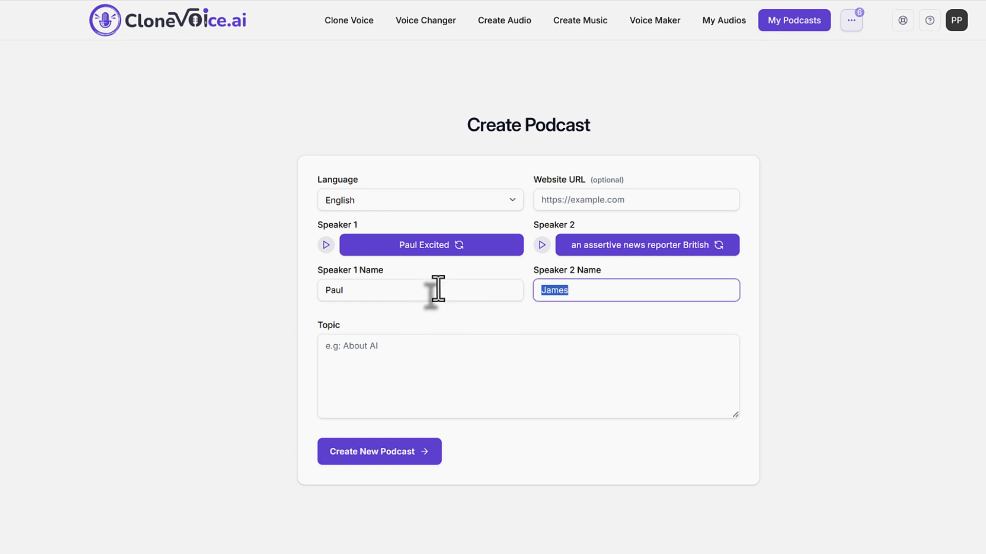
{"action": "left_click", "coordinate": [418, 297]}
{"action": "double_click", "coordinate": [414, 299]}
Enter the topic 'the harm Sugar causes to your health' and generate the script preview.
{"action": "left_click", "coordinate": [440, 378]}
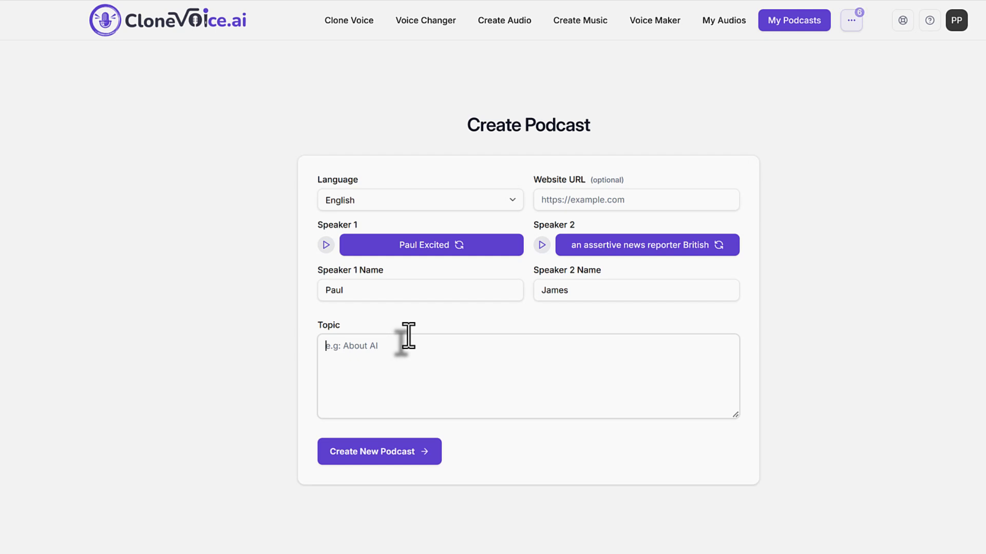
{"action": "type", "text": "the harm Sugar causes to your health"}
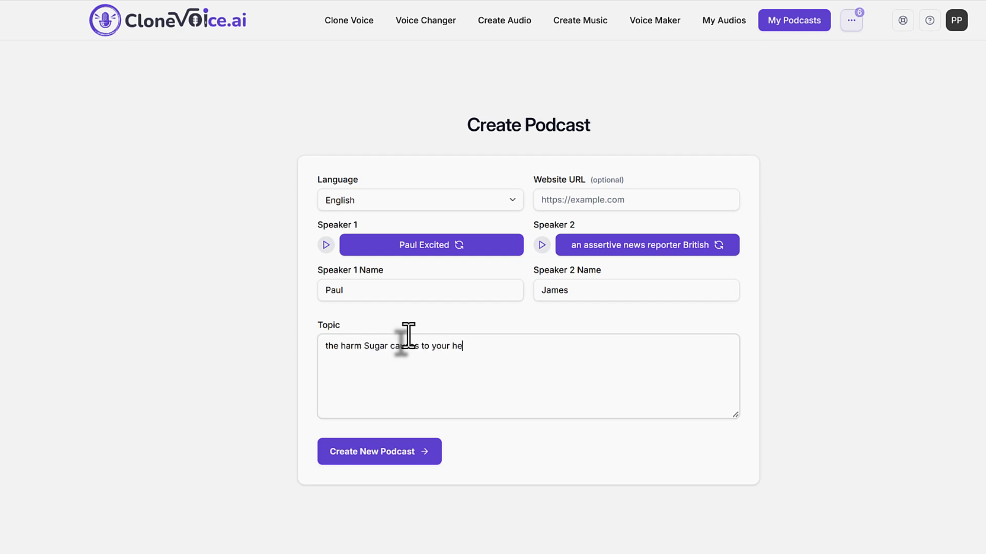
{"action": "left_click", "coordinate": [404, 455]}
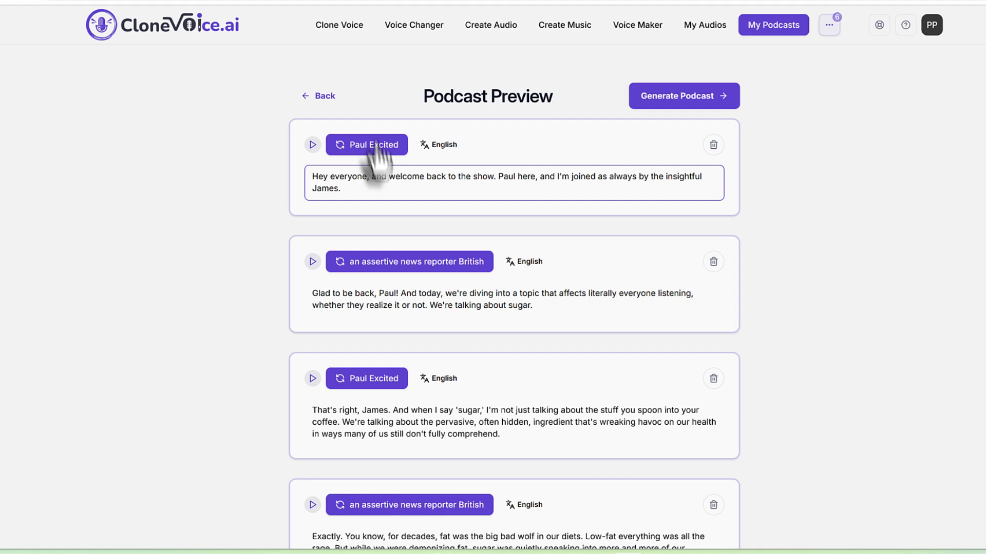
Review the generated script by opening several dialogue lines in turn.
{"action": "left_click", "coordinate": [372, 280]}
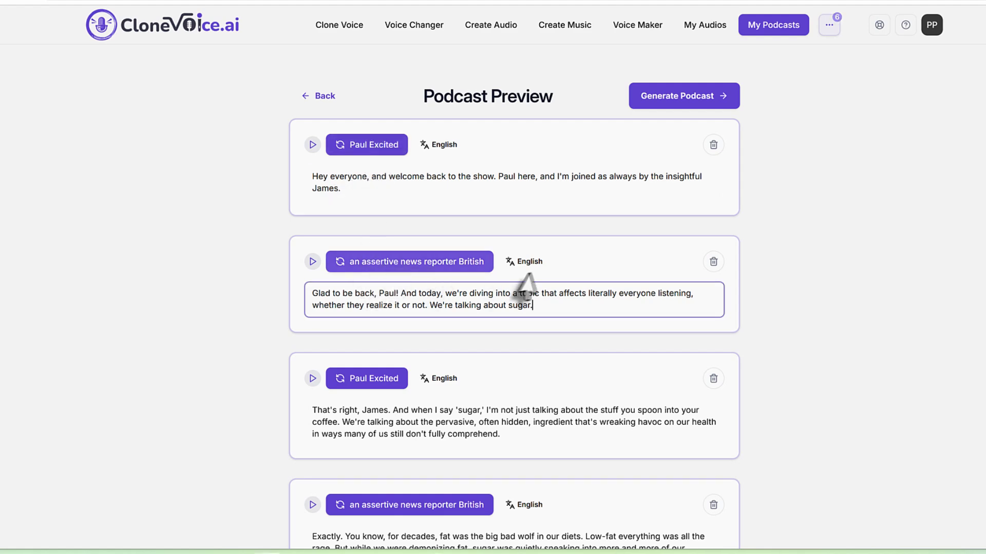
{"action": "left_click", "coordinate": [437, 411]}
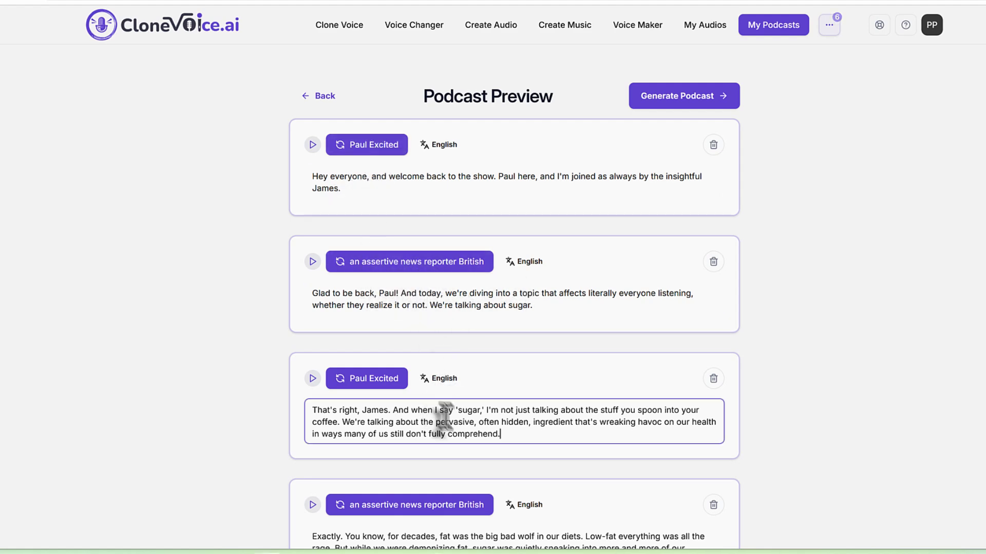
{"action": "scroll", "coordinate": [509, 417], "scroll_direction": "down", "scroll_amount": 4}
{"action": "left_click", "coordinate": [510, 417]}
{"action": "scroll", "coordinate": [465, 380], "scroll_direction": "down", "scroll_amount": 4}
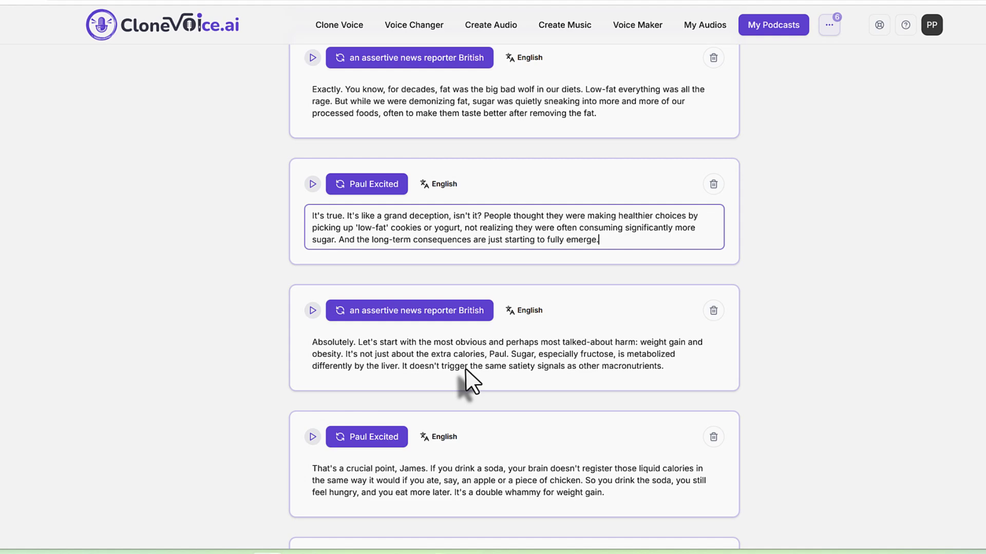
{"action": "scroll", "coordinate": [469, 381], "scroll_direction": "up", "scroll_amount": 8}
{"action": "left_click", "coordinate": [374, 407]}
Check the opening lines, then highlight 'The Sweet Truth: Unpacking Sugar's Impact on Your Health' in My Audio.
{"action": "scroll", "coordinate": [385, 379], "scroll_direction": "down", "scroll_amount": 8}
{"action": "scroll", "coordinate": [430, 365], "scroll_direction": "up", "scroll_amount": 8}
{"action": "left_click", "coordinate": [442, 300]}
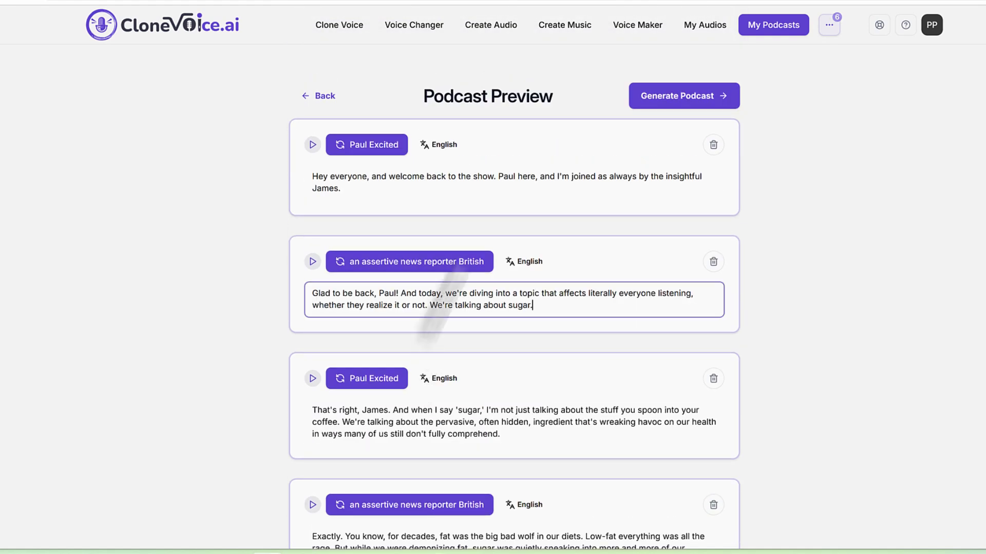
{"action": "left_click_drag", "start_coordinate": [543, 312], "coordinate": [281, 297]}
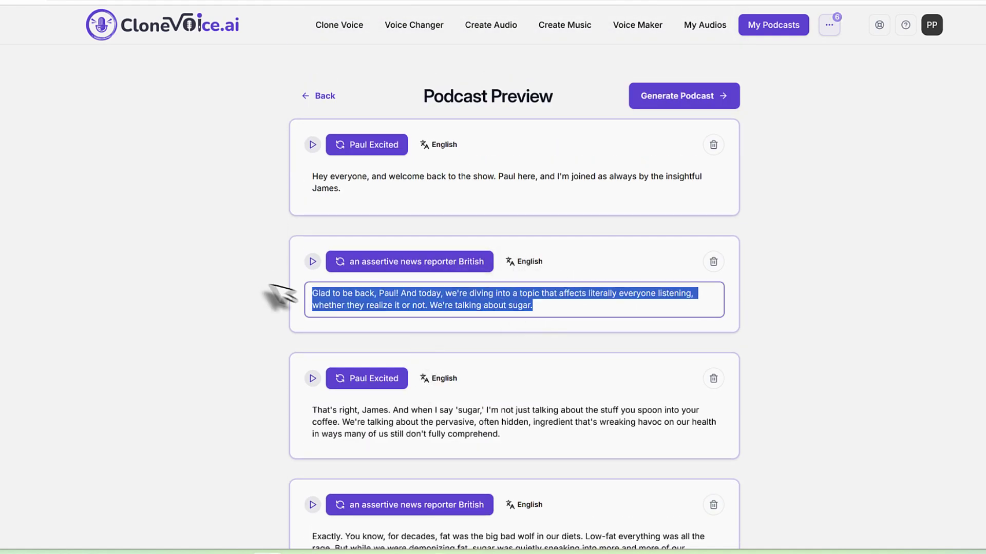
{"action": "left_click", "coordinate": [398, 189]}
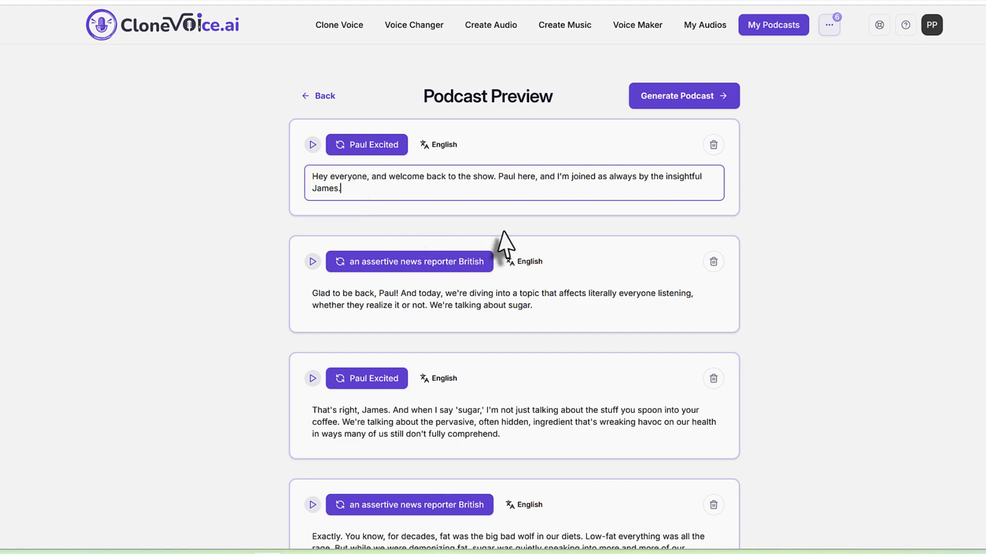
{"action": "scroll", "coordinate": [505, 245], "scroll_direction": "down", "scroll_amount": 20}
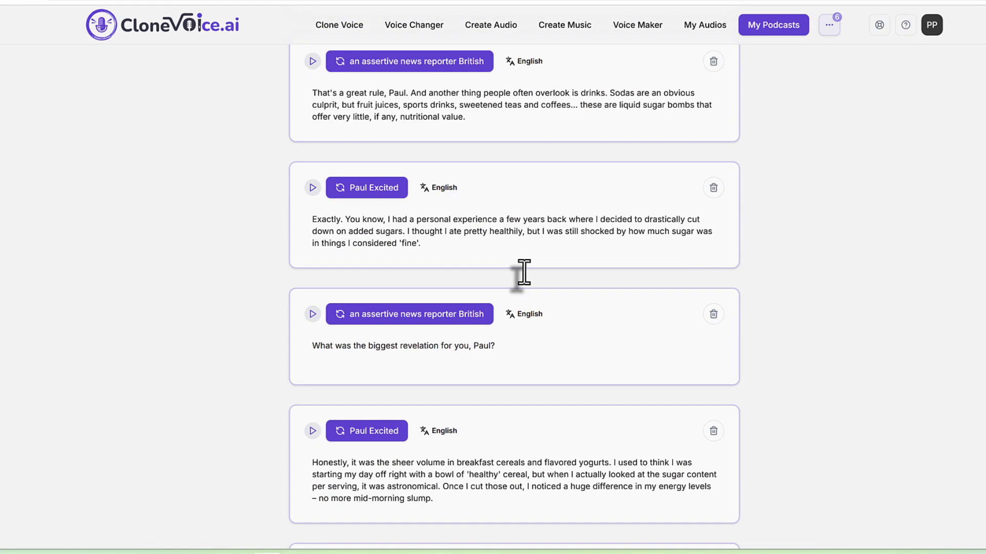
{"action": "scroll", "coordinate": [522, 272], "scroll_direction": "down", "scroll_amount": 10}
{"action": "scroll", "coordinate": [523, 277], "scroll_direction": "up", "scroll_amount": 15}
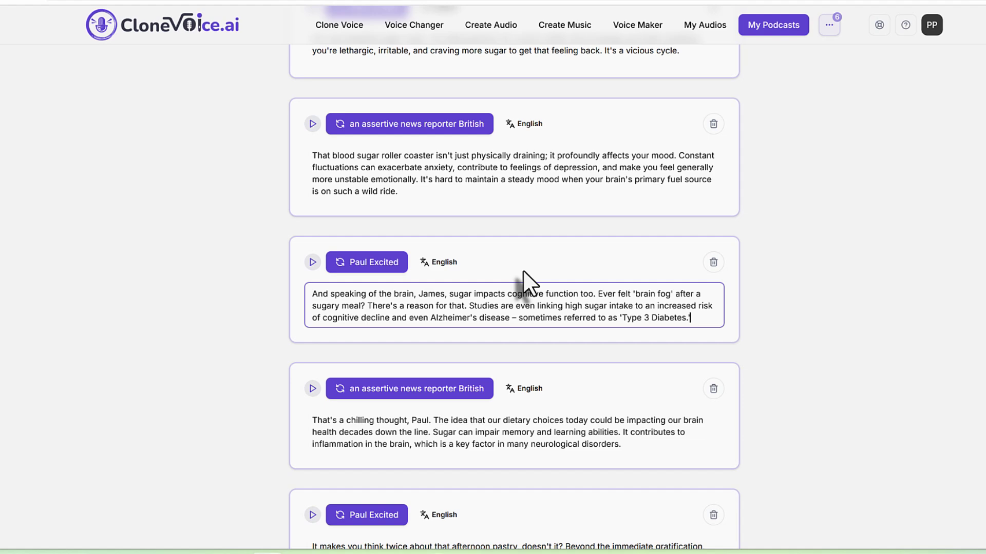
{"action": "scroll", "coordinate": [523, 274], "scroll_direction": "up", "scroll_amount": 15}
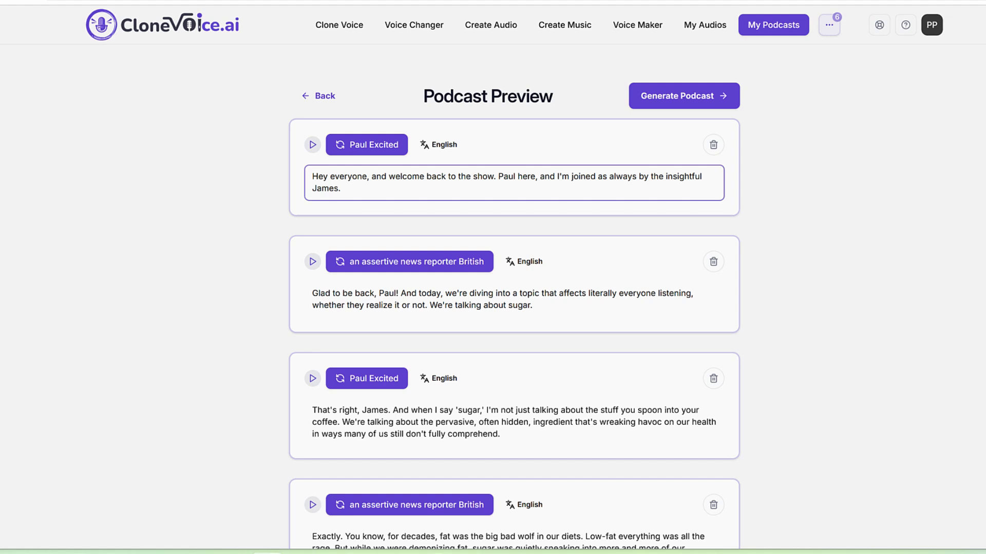
{"action": "left_click_drag", "start_coordinate": [301, 138], "coordinate": [638, 159]}
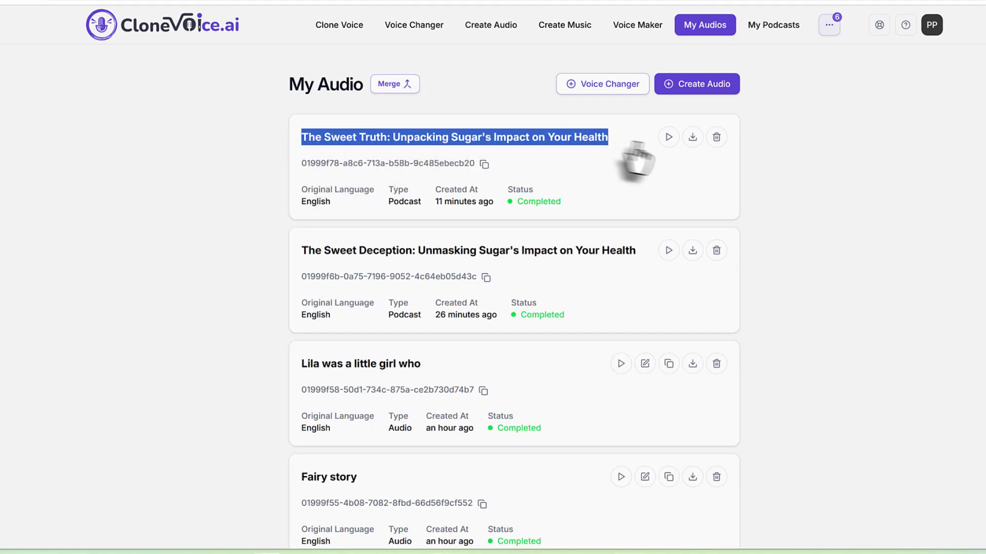
Play and pause the sugar podcast, then start a new topic in a blank Create Podcast form.
{"action": "left_click", "coordinate": [668, 137]}
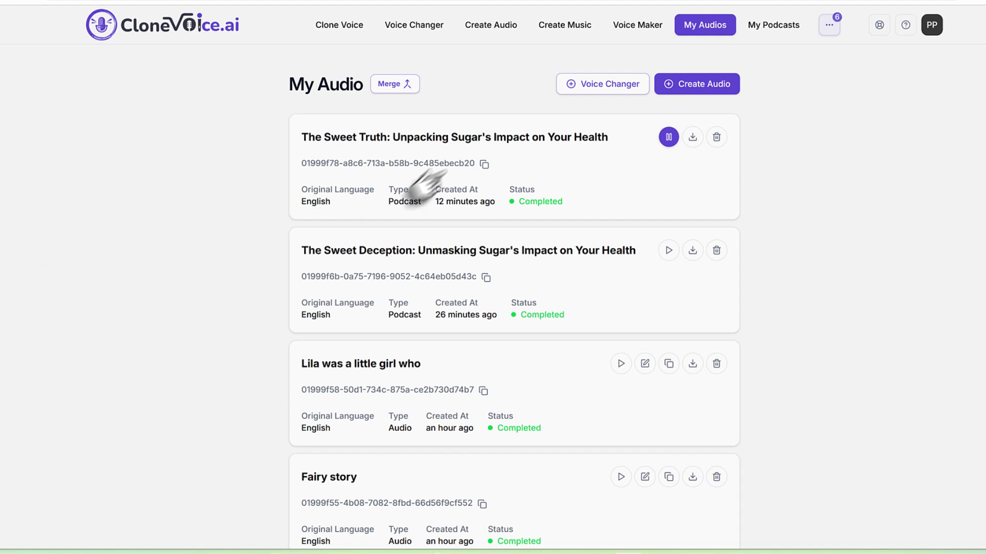
{"action": "left_click", "coordinate": [668, 137]}
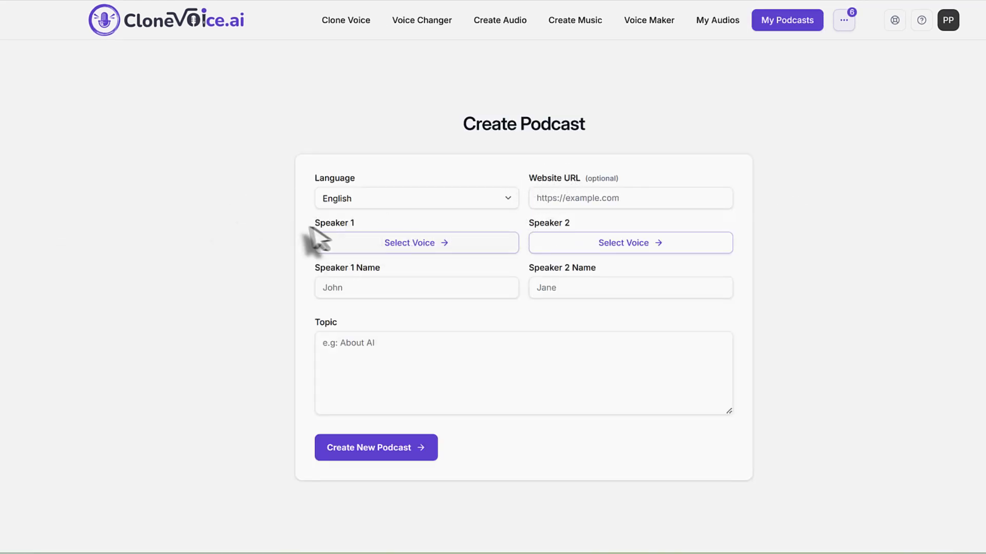
{"action": "left_click", "coordinate": [444, 390]}
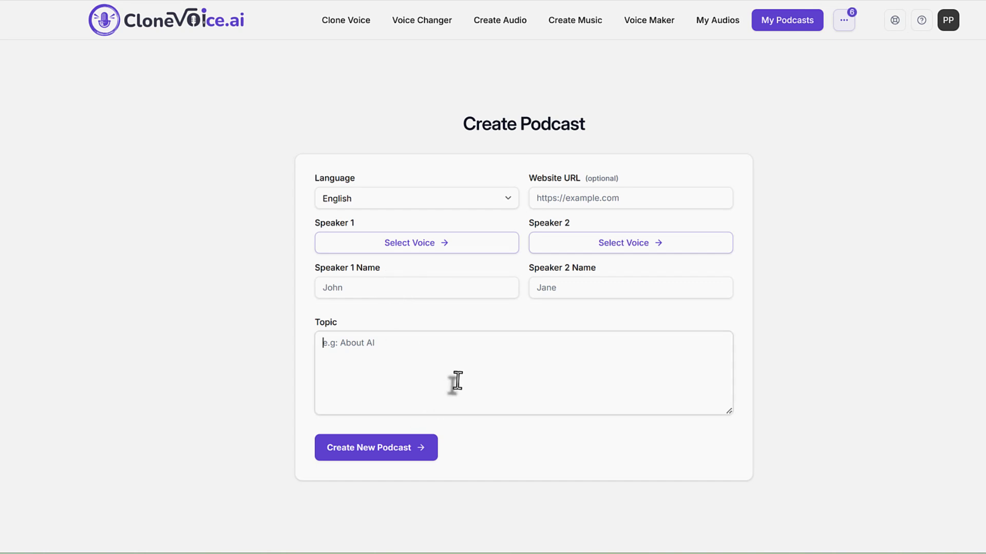